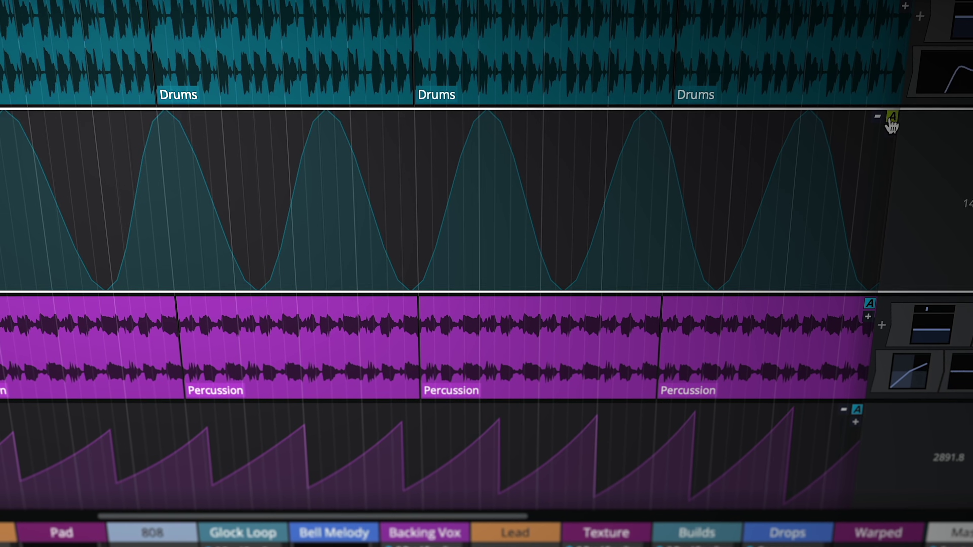
Switch the track's automation mode to Read from the A button menu.
{"action": "left_click", "coordinate": [897, 125]}
{"action": "mouse_move", "coordinate": [850, 203]}
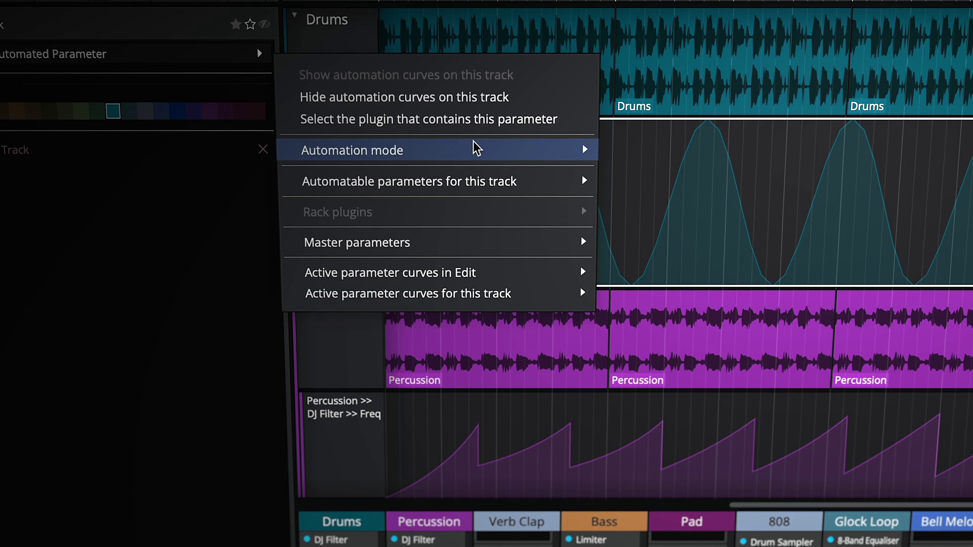
{"action": "mouse_move", "coordinate": [477, 149]}
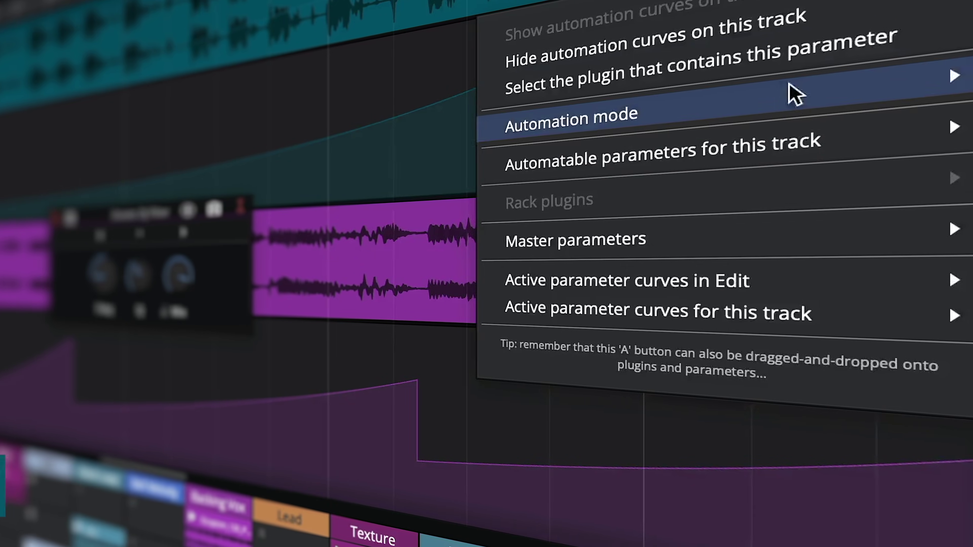
{"action": "mouse_move", "coordinate": [538, 135]}
{"action": "left_click", "coordinate": [432, 138]}
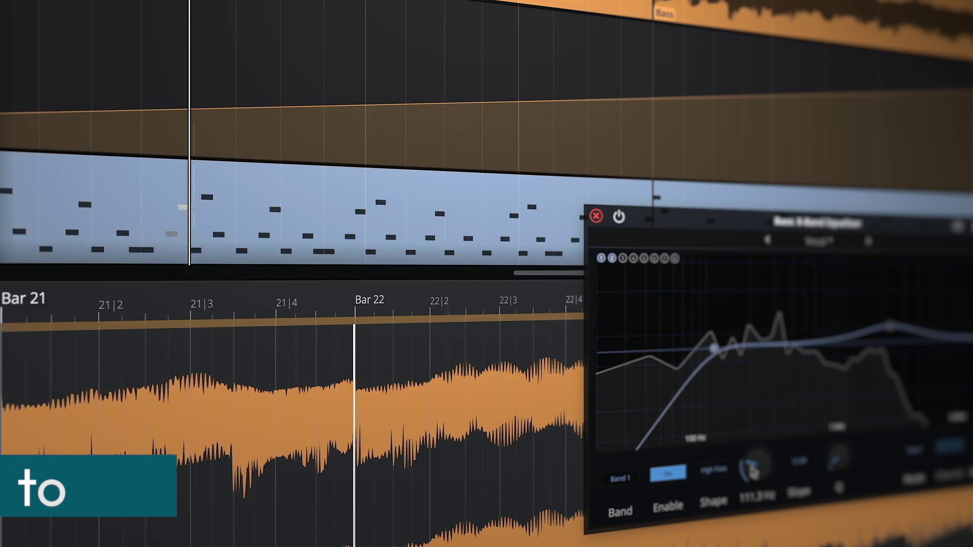
During playback, sweep the Bass EQ Band 1 high-pass Freq up from 109.7 Hz.
{"action": "left_click_drag", "start_coordinate": [752, 471], "coordinate": [553, 476]}
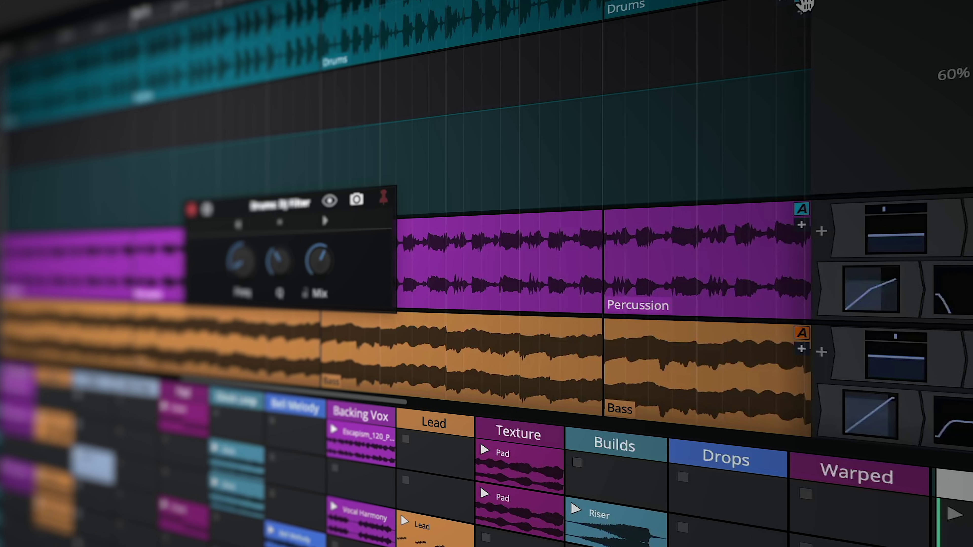
Set automation mode to Latch and pull the Drums DJ Filter Mix from 60% to 25%.
{"action": "left_click", "coordinate": [821, 4]}
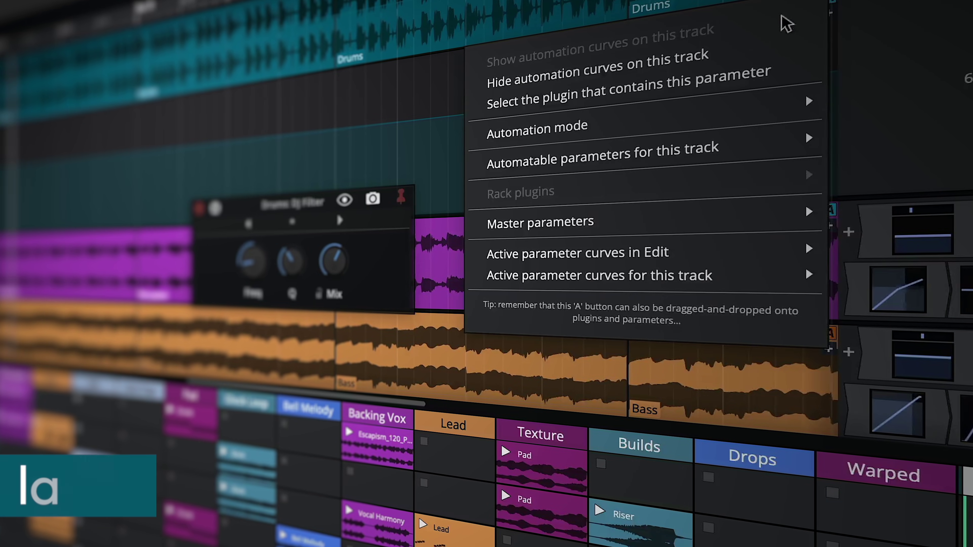
{"action": "mouse_move", "coordinate": [732, 115]}
{"action": "left_click", "coordinate": [911, 149]}
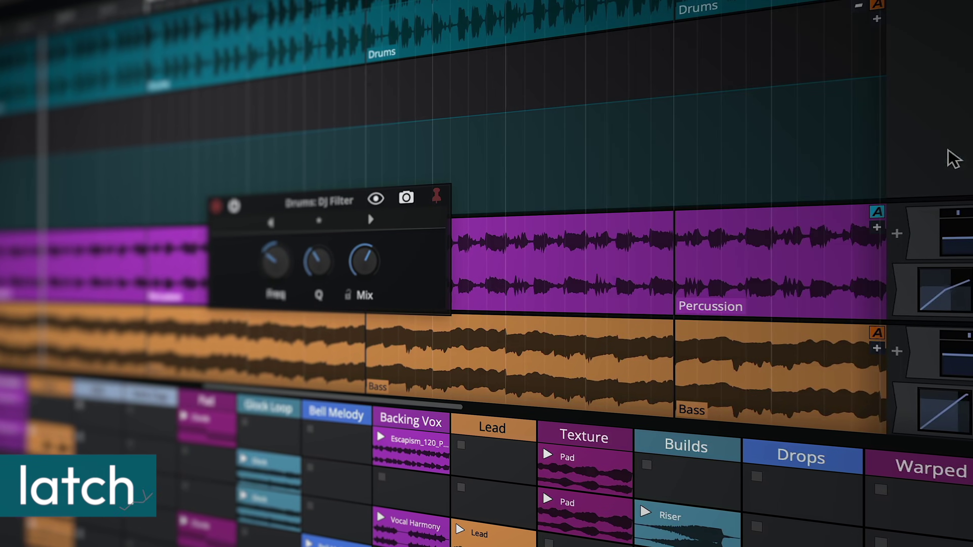
{"action": "left_click_drag", "start_coordinate": [389, 259], "coordinate": [495, 228]}
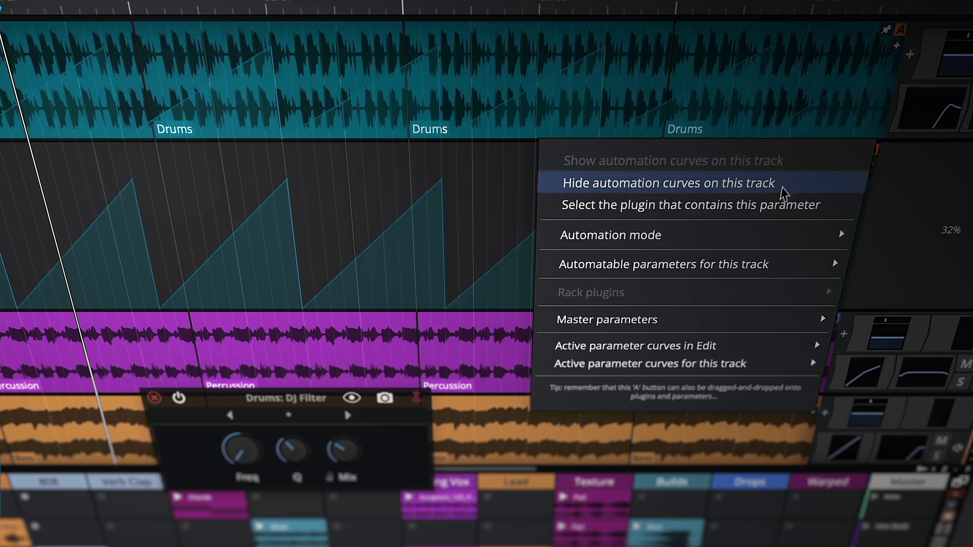
Change the Drums track's automation mode from Latch to Write.
{"action": "mouse_move", "coordinate": [760, 231]}
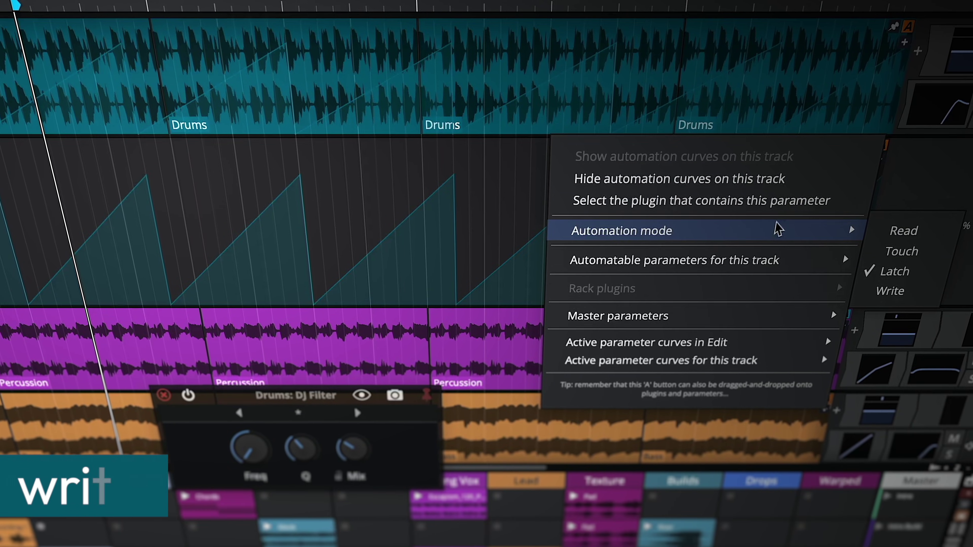
{"action": "left_click", "coordinate": [875, 287]}
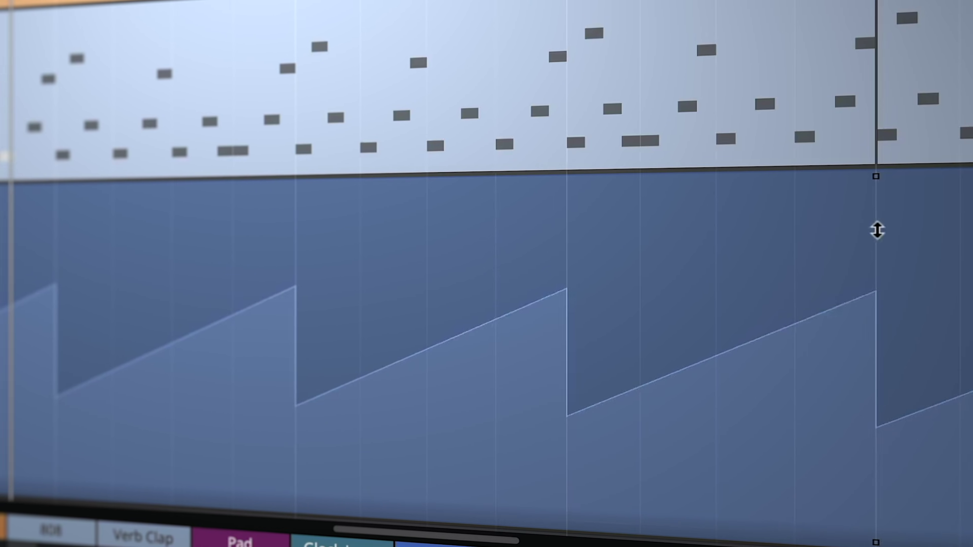
Stretch the sawtooth ramps to full height with the top handle, then lower their peaks.
{"action": "left_click_drag", "start_coordinate": [878, 230], "coordinate": [876, 154]}
{"action": "left_click_drag", "start_coordinate": [856, 498], "coordinate": [17, 308]}
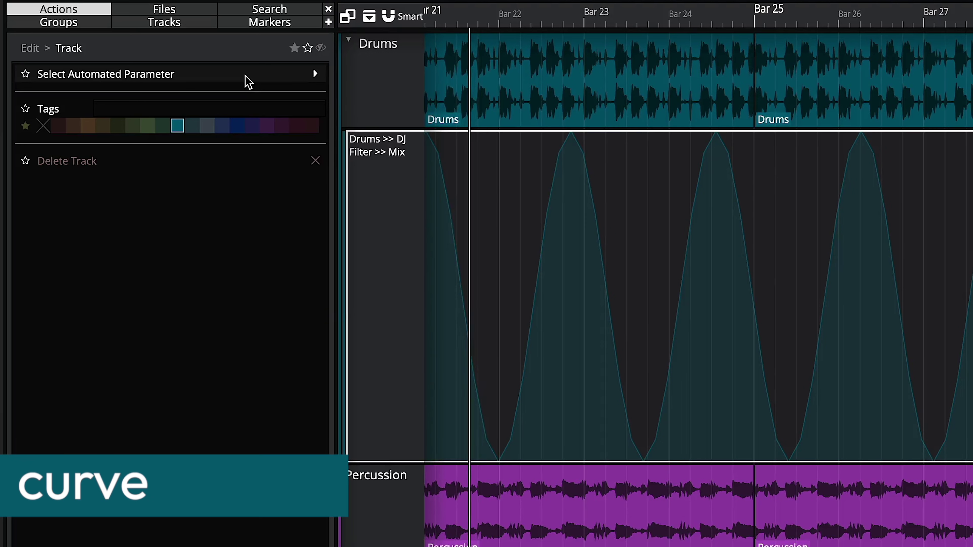
Choose DJ Filter > Mix as the automated parameter to edit.
{"action": "left_click", "coordinate": [248, 79]}
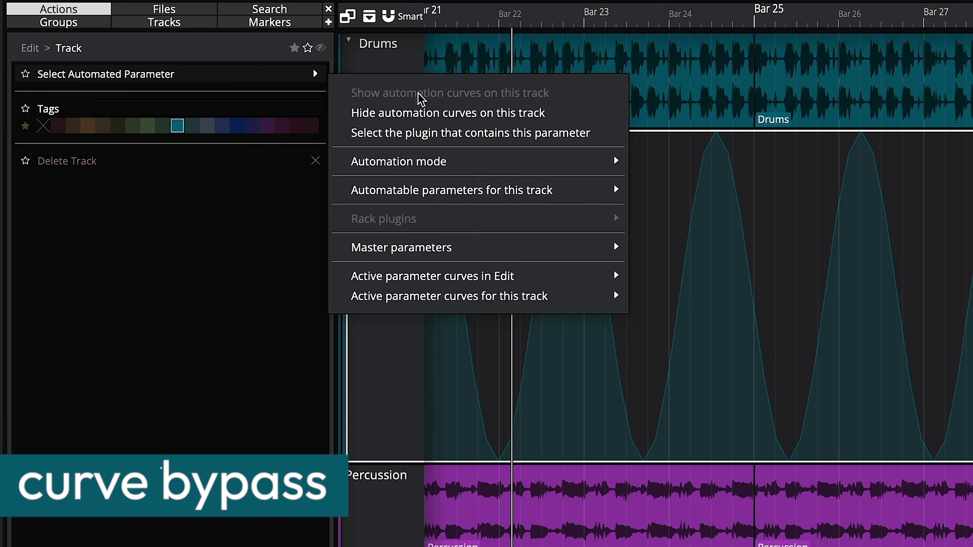
{"action": "mouse_move", "coordinate": [610, 196]}
{"action": "mouse_move", "coordinate": [706, 298]}
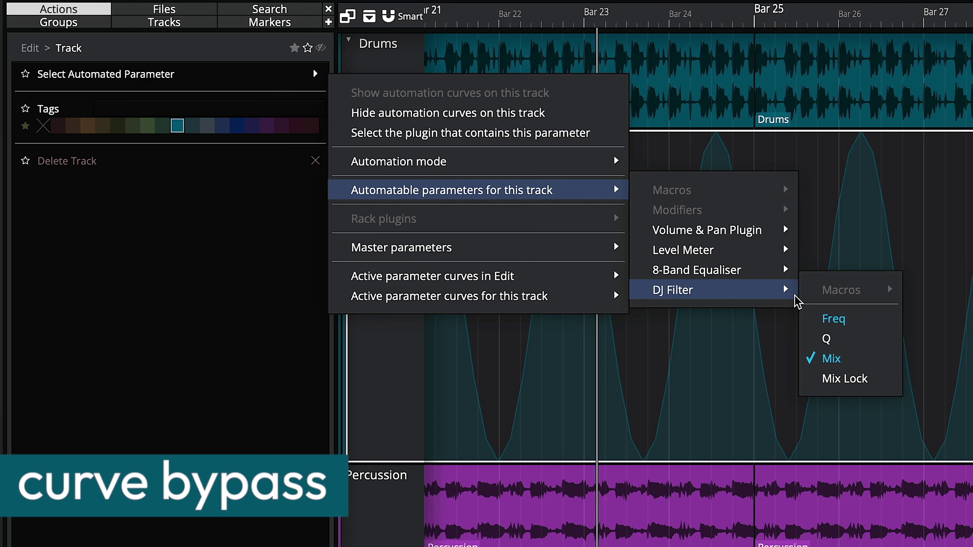
{"action": "left_click", "coordinate": [832, 358]}
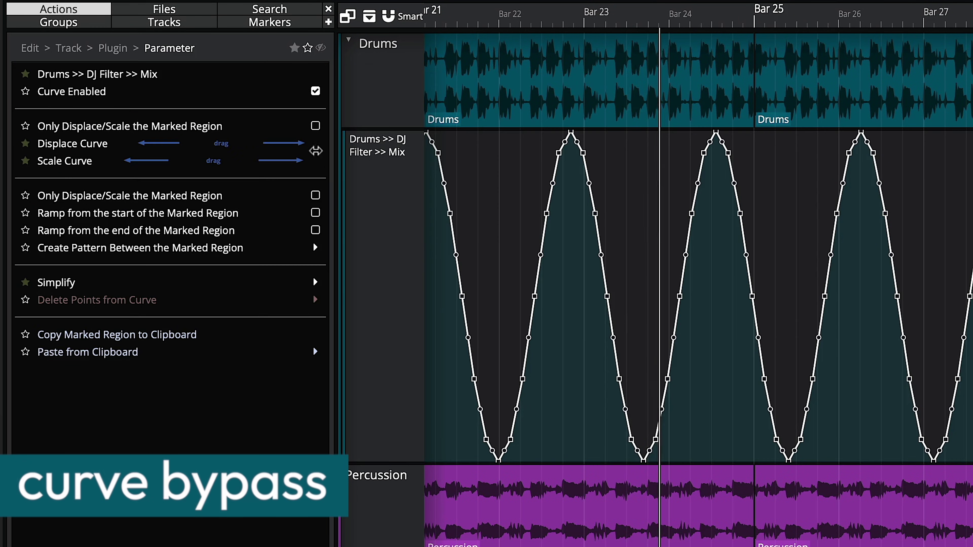
Bypass the Mix curve, set Mix to about 40% by hand, and lower the triangle's upper limit.
{"action": "left_click", "coordinate": [313, 93]}
{"action": "left_click", "coordinate": [312, 92]}
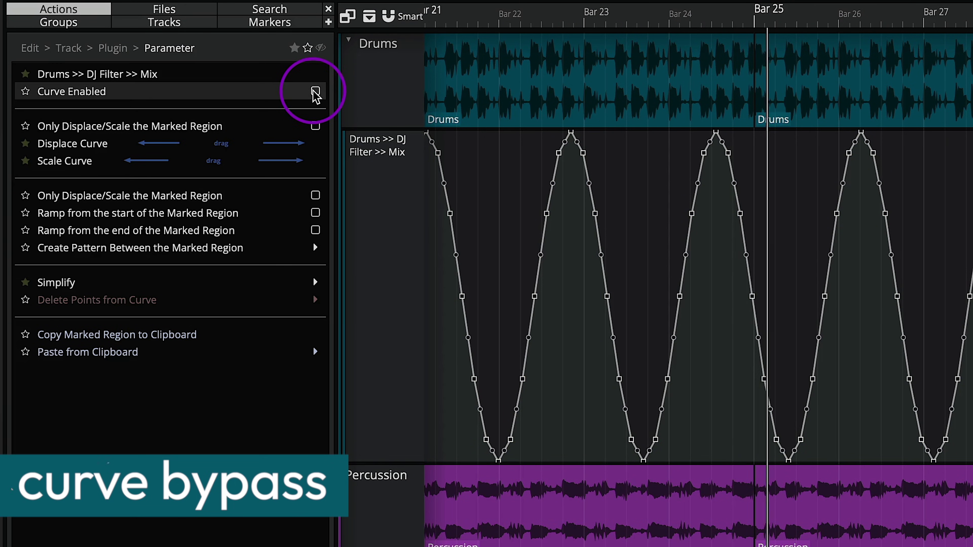
{"action": "left_click", "coordinate": [314, 92]}
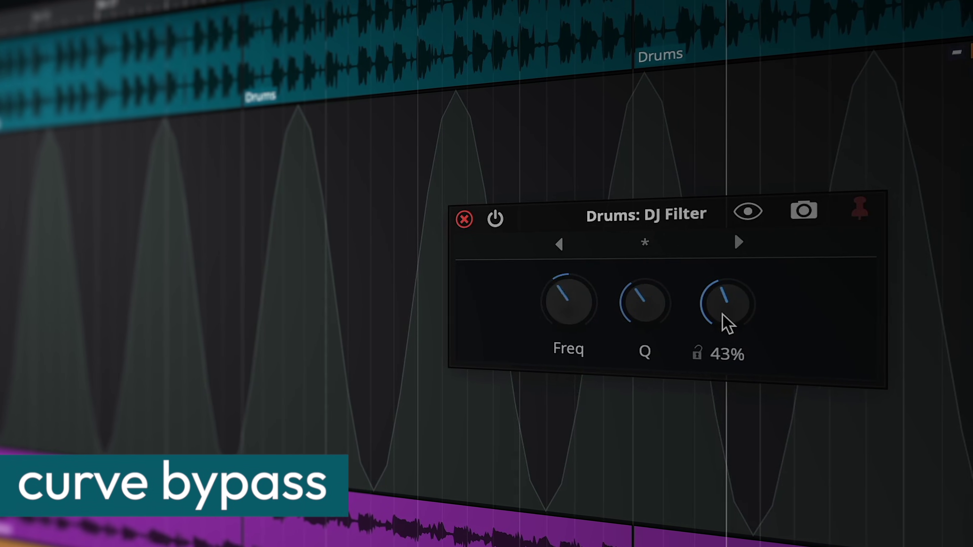
{"action": "left_click_drag", "start_coordinate": [752, 312], "coordinate": [919, 322]}
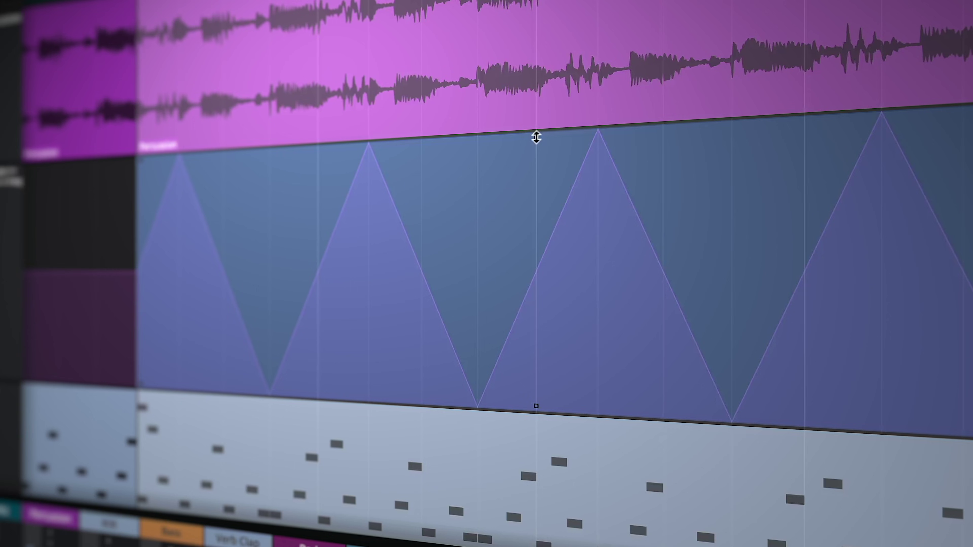
{"action": "left_click_drag", "start_coordinate": [536, 137], "coordinate": [612, 129]}
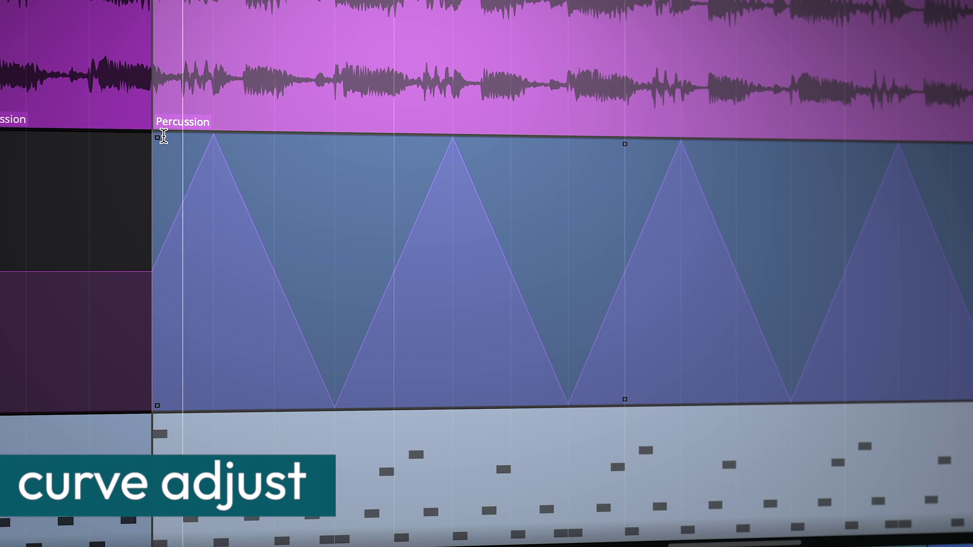
Drag the triangle curve's scale handle to turn it into ramps growing taller each bar.
{"action": "left_click_drag", "start_coordinate": [146, 146], "coordinate": [276, 306]}
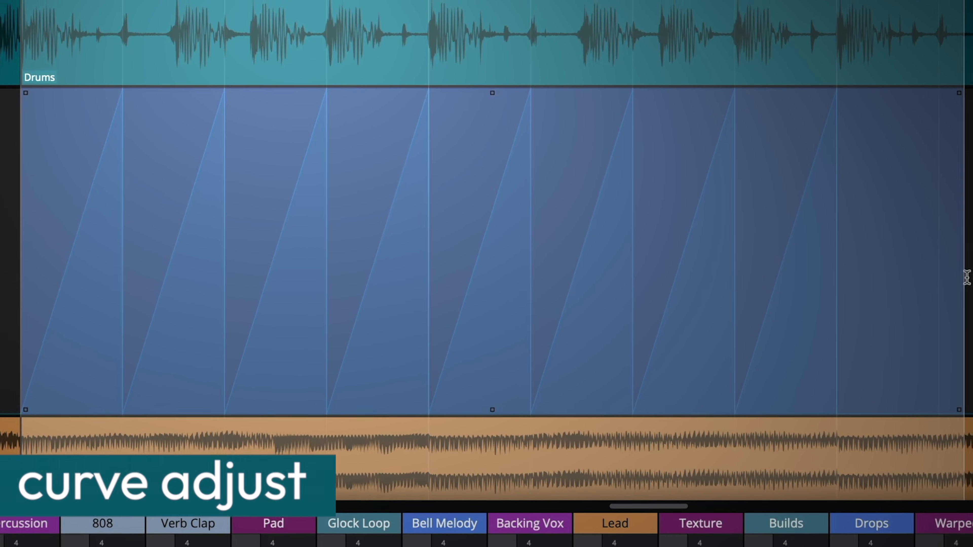
{"action": "mouse_move", "coordinate": [598, 178]}
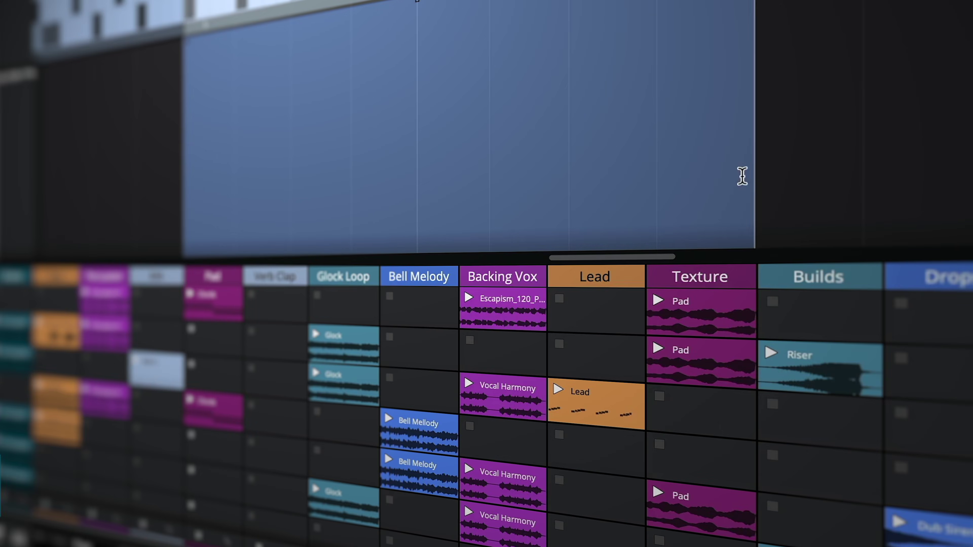
Fill the marked region with a Ramp Up shape repeated 4 times, then lower its top edge.
{"action": "right_click", "coordinate": [587, 156]}
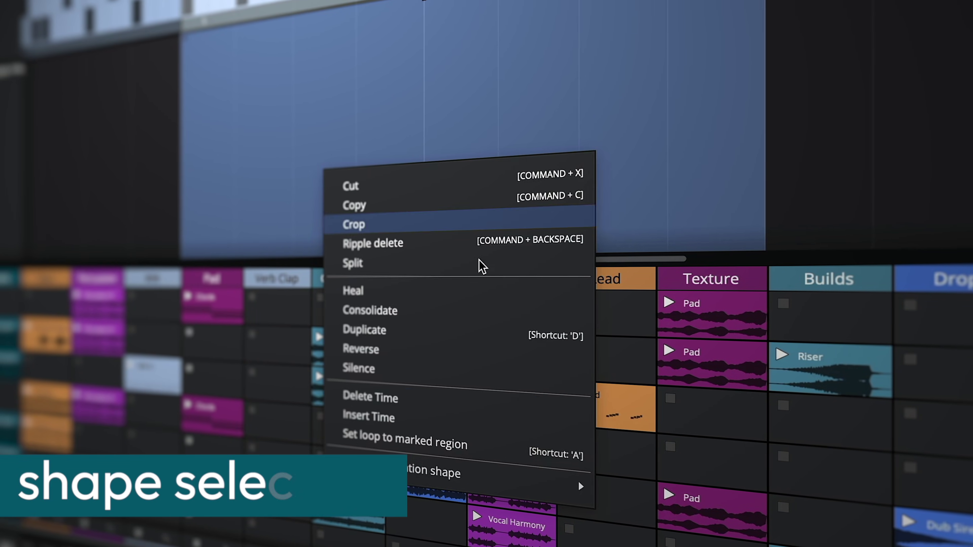
{"action": "mouse_move", "coordinate": [498, 484]}
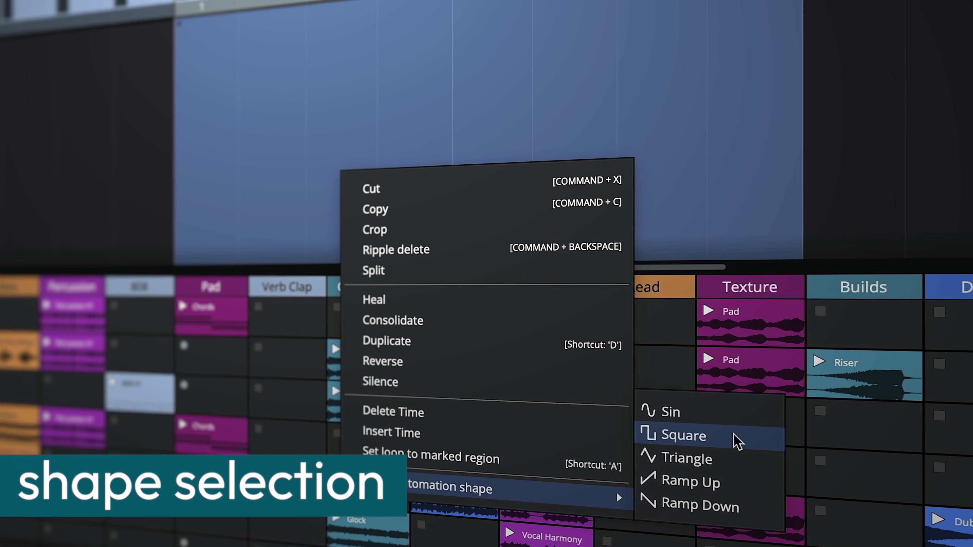
{"action": "left_click", "coordinate": [748, 491]}
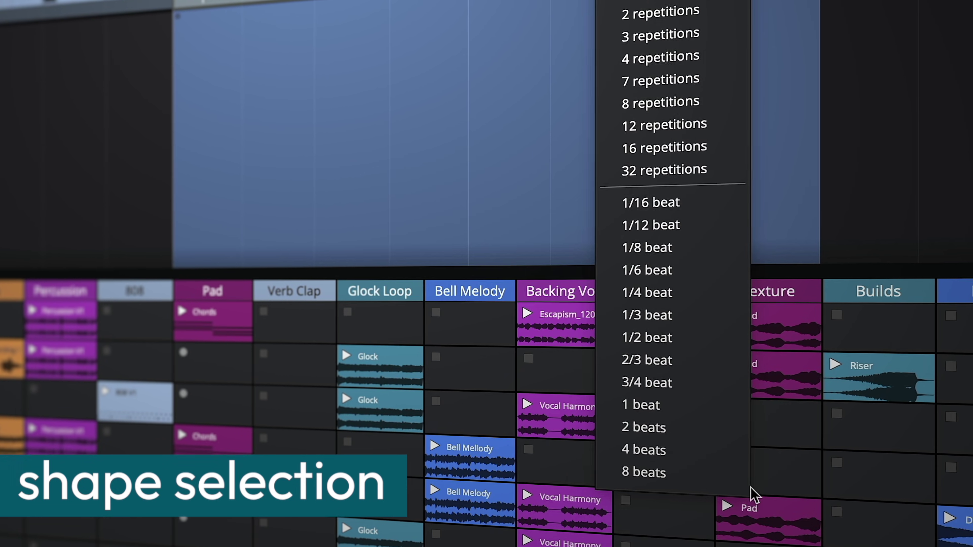
{"action": "left_click", "coordinate": [711, 60]}
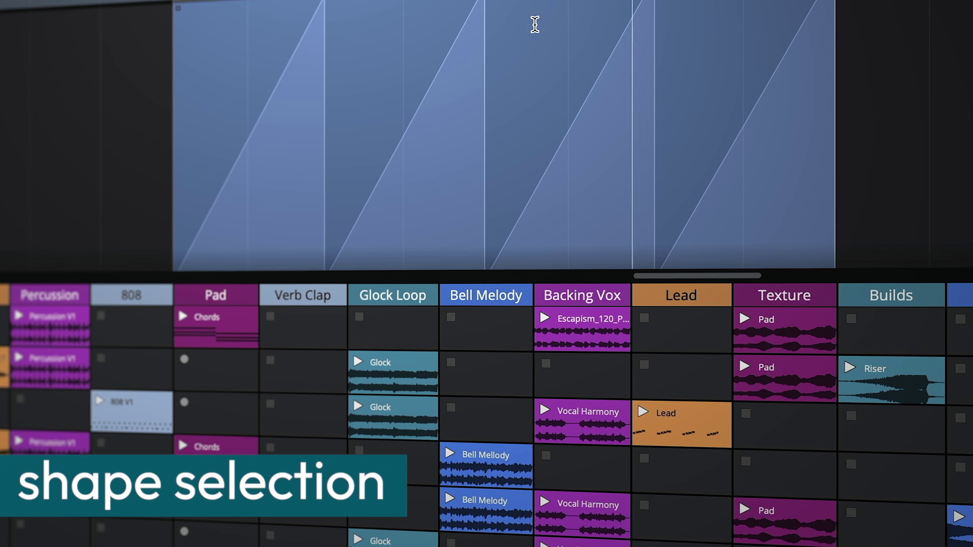
{"action": "mouse_move", "coordinate": [491, 3]}
{"action": "left_mouse_down"}
{"action": "mouse_move", "coordinate": [503, 19]}
{"action": "mouse_move", "coordinate": [507, 1]}
{"action": "left_mouse_up"}
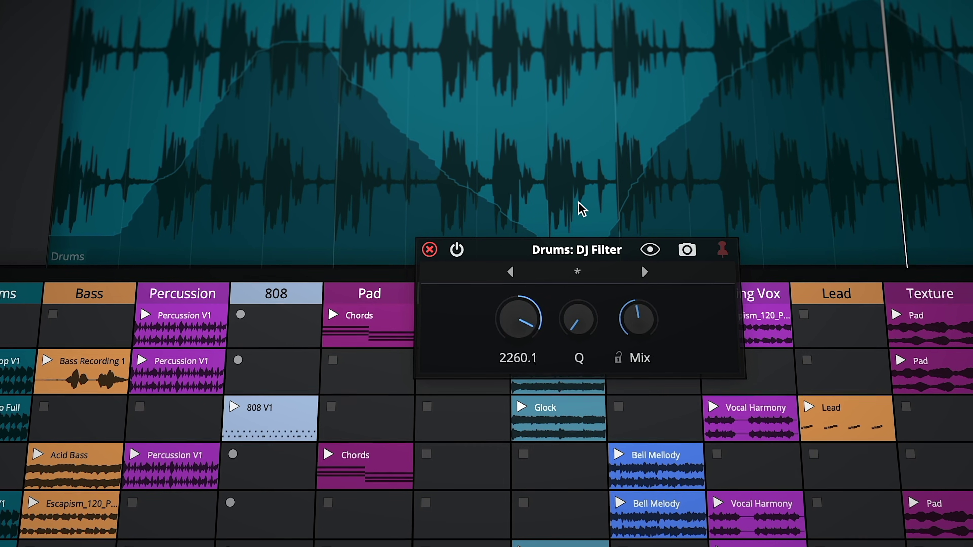
During playback, raise the DJ Filter Q to about 2.88 and drop the Mix to 45%.
{"action": "left_click_drag", "start_coordinate": [572, 342], "coordinate": [573, 284]}
{"action": "left_click_drag", "start_coordinate": [647, 337], "coordinate": [668, 312]}
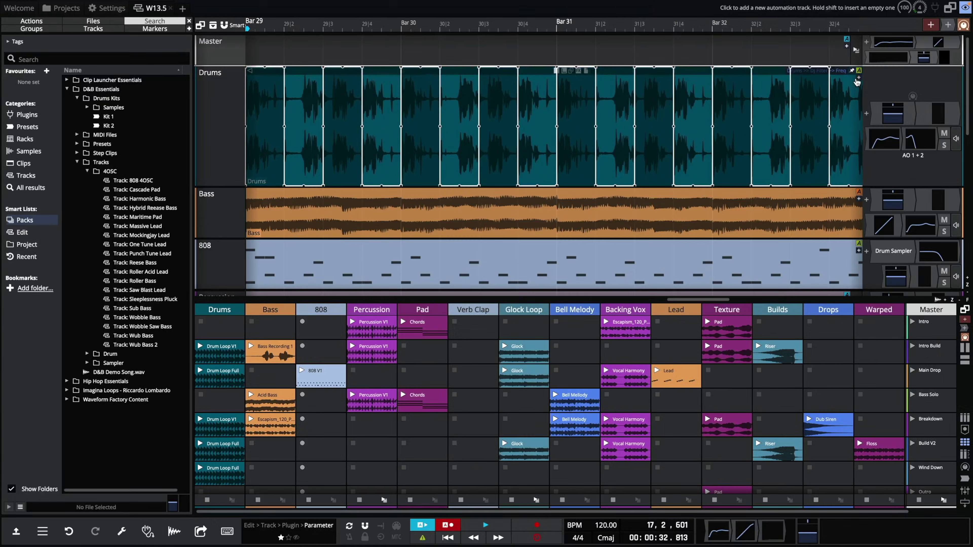
Add separate automation lanes for the DJ Filter Freq and Q parameters.
{"action": "left_click", "coordinate": [798, 67]}
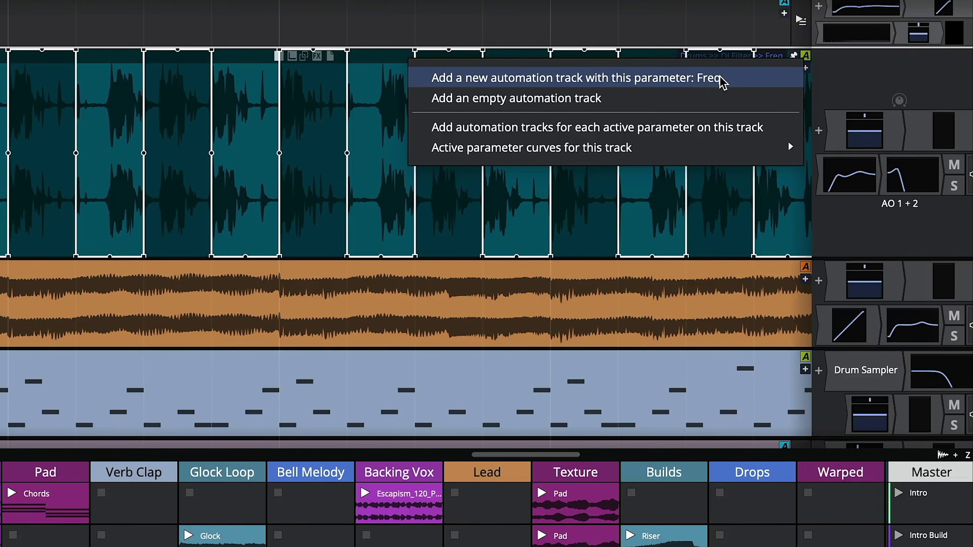
{"action": "left_click", "coordinate": [747, 82]}
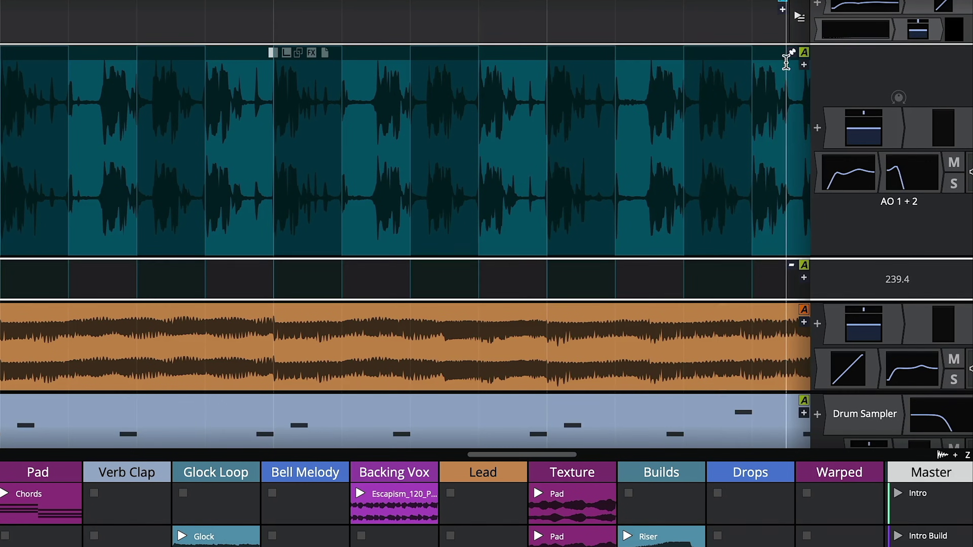
{"action": "left_click", "coordinate": [805, 54]}
{"action": "mouse_move", "coordinate": [687, 279]}
{"action": "left_click", "coordinate": [384, 335]}
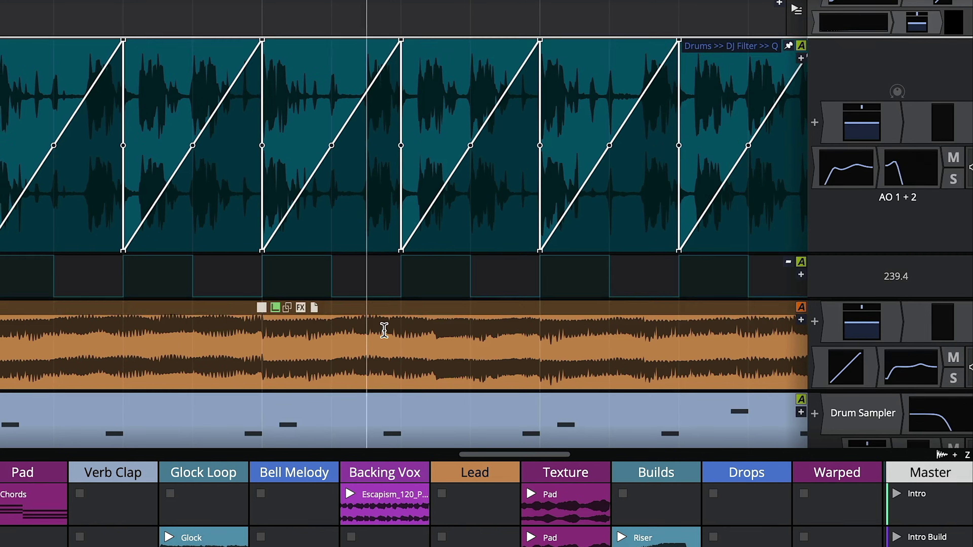
{"action": "left_click", "coordinate": [800, 50]}
{"action": "left_click", "coordinate": [574, 65]}
Add automation lanes for the DJ Filter Mix and Mix Lock parameters.
{"action": "left_click", "coordinate": [800, 42]}
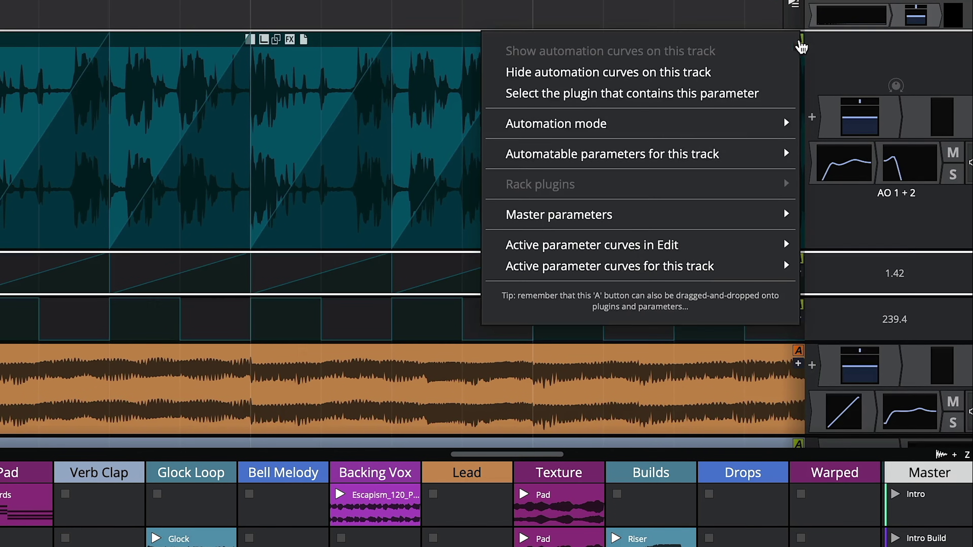
{"action": "mouse_move", "coordinate": [706, 276]}
{"action": "left_click", "coordinate": [329, 348]}
{"action": "left_click", "coordinate": [796, 47]}
{"action": "left_click", "coordinate": [771, 54]}
{"action": "left_click", "coordinate": [796, 34]}
{"action": "mouse_move", "coordinate": [660, 222]}
{"action": "mouse_move", "coordinate": [690, 261]}
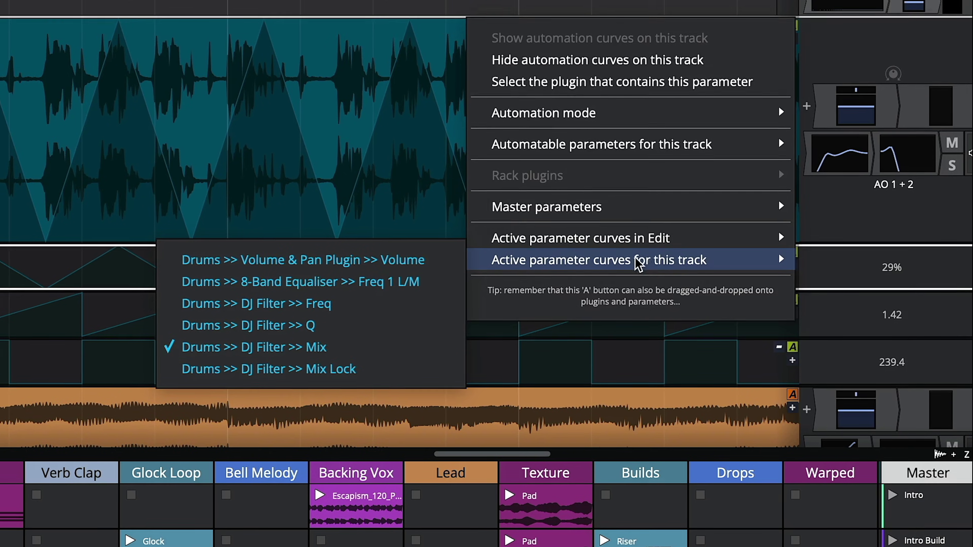
{"action": "left_click", "coordinate": [363, 369]}
{"action": "left_click", "coordinate": [794, 39]}
{"action": "left_click", "coordinate": [785, 43]}
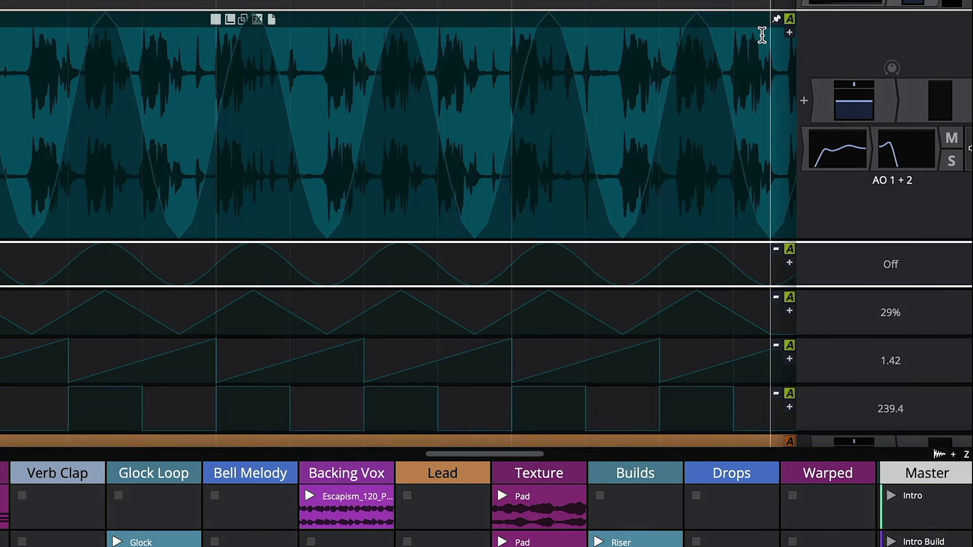